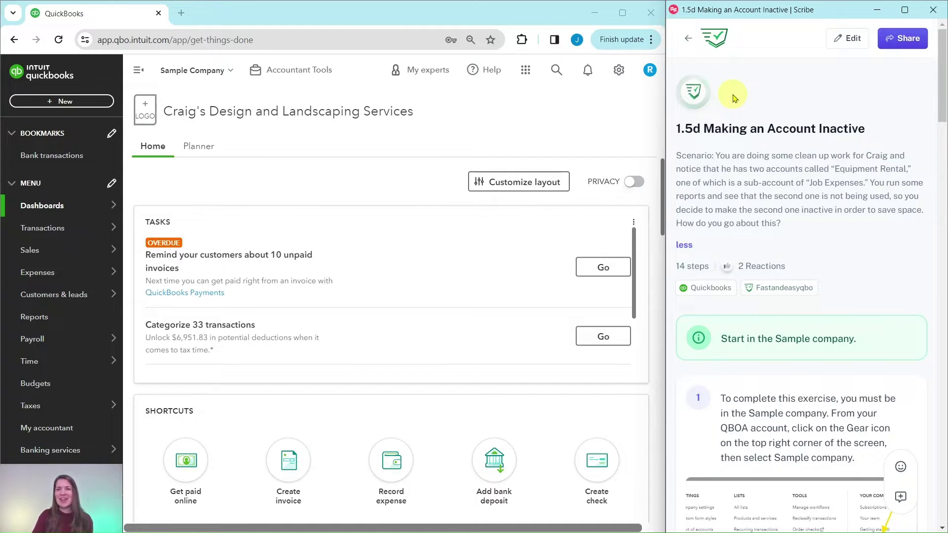
- Scroll through the home dashboard toward the Transactions menu in the left navigation
scroll(734, 98, "down", 1)
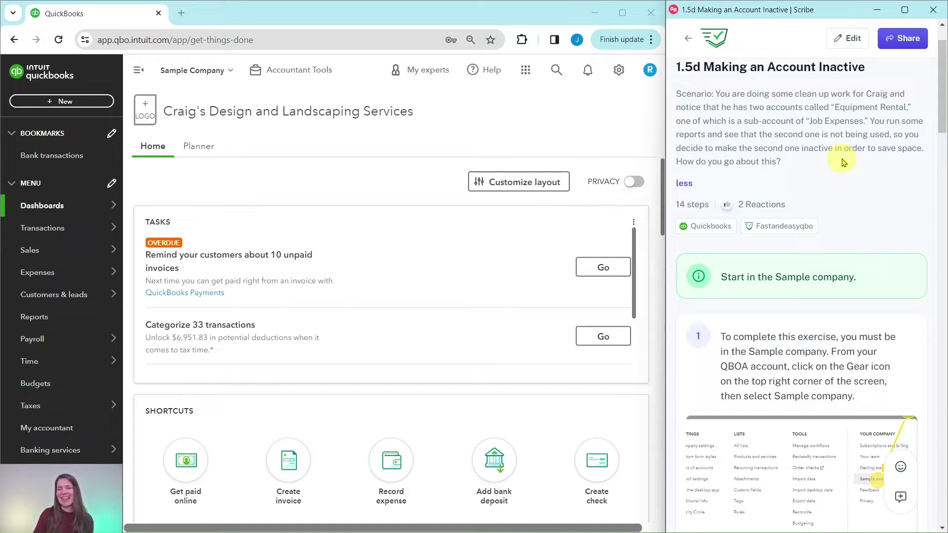
scroll(840, 157, "down", 3)
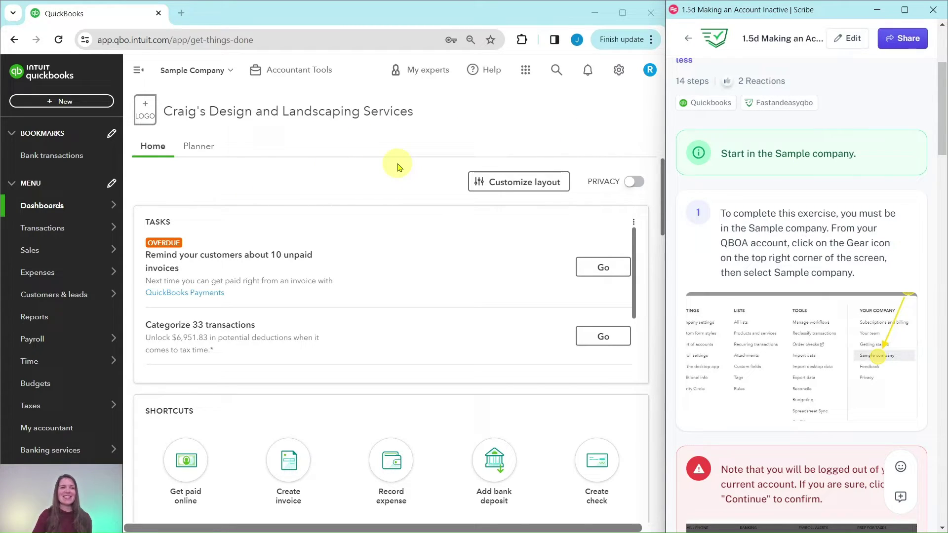
scroll(790, 168, "down", 7)
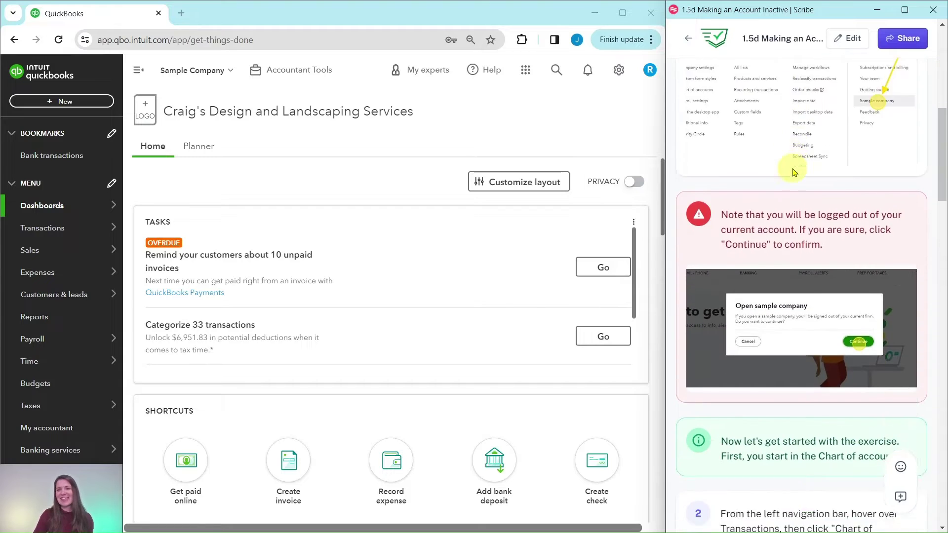
scroll(793, 172, "down", 4)
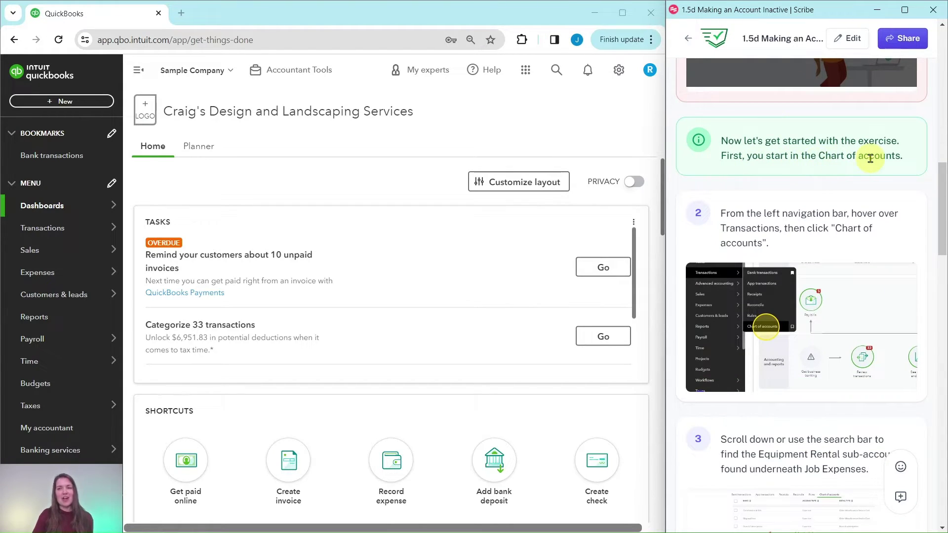
scroll(876, 159, "down", 1)
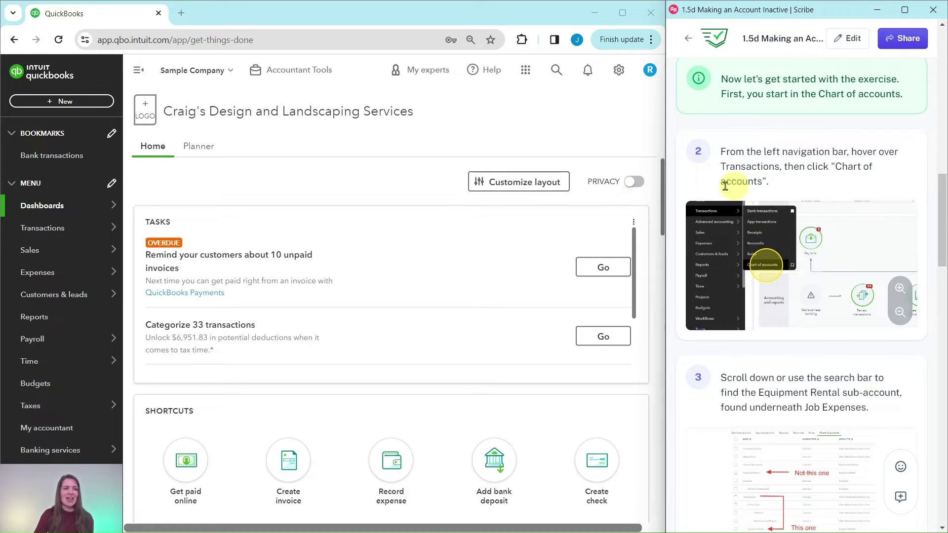
mouse_move(42, 229)
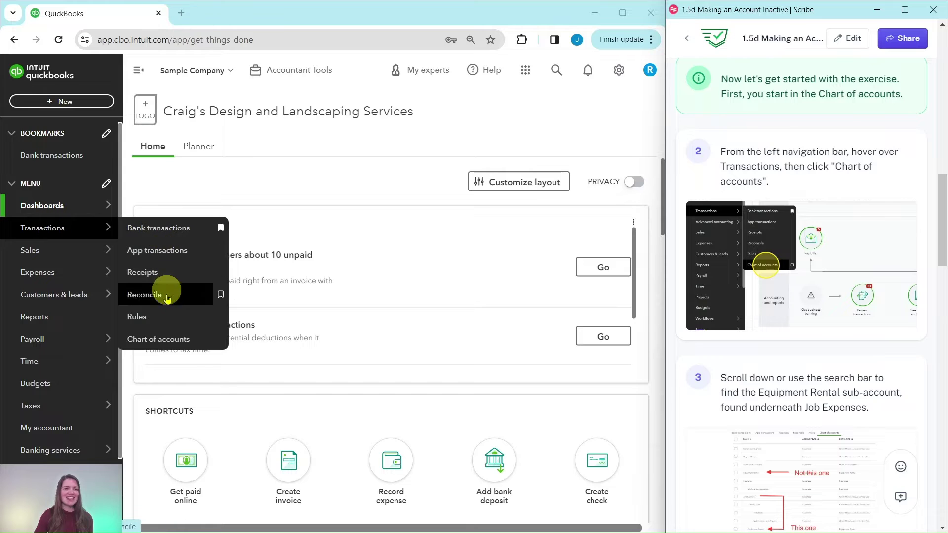
- Open the Chart of accounts list from Transactions
left_click(158, 345)
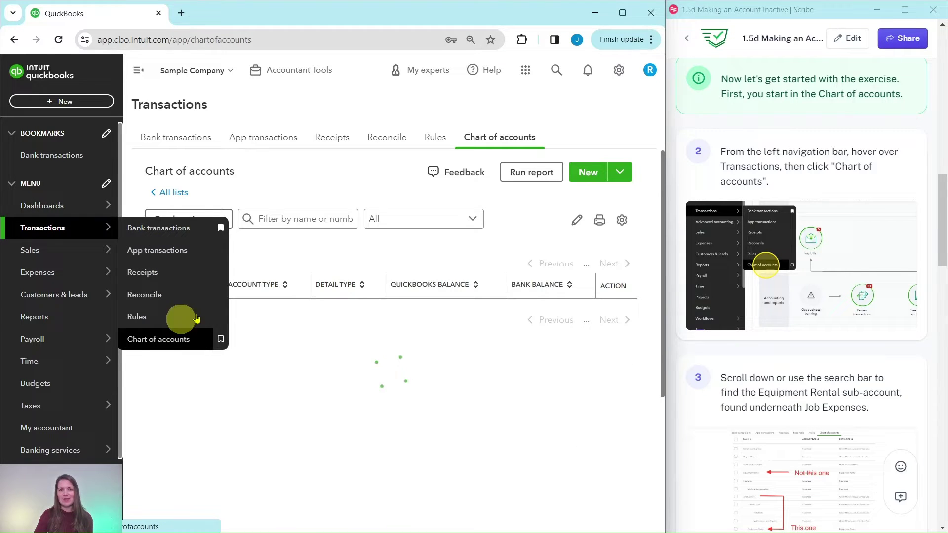
scroll(821, 290, "down", 3)
scroll(820, 290, "down", 2)
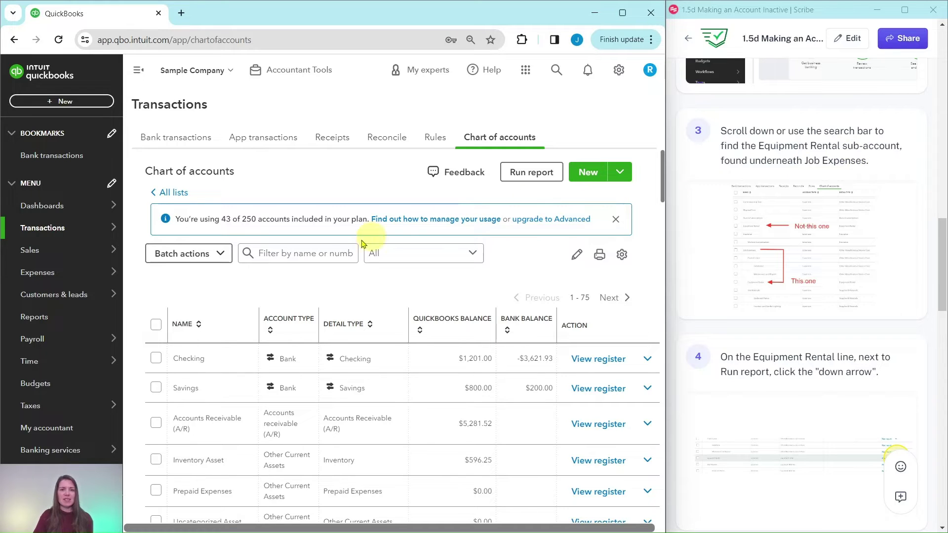
- Scroll the accounts table down to the Equipment Rental sub-account under Job Expenses
left_click(284, 259)
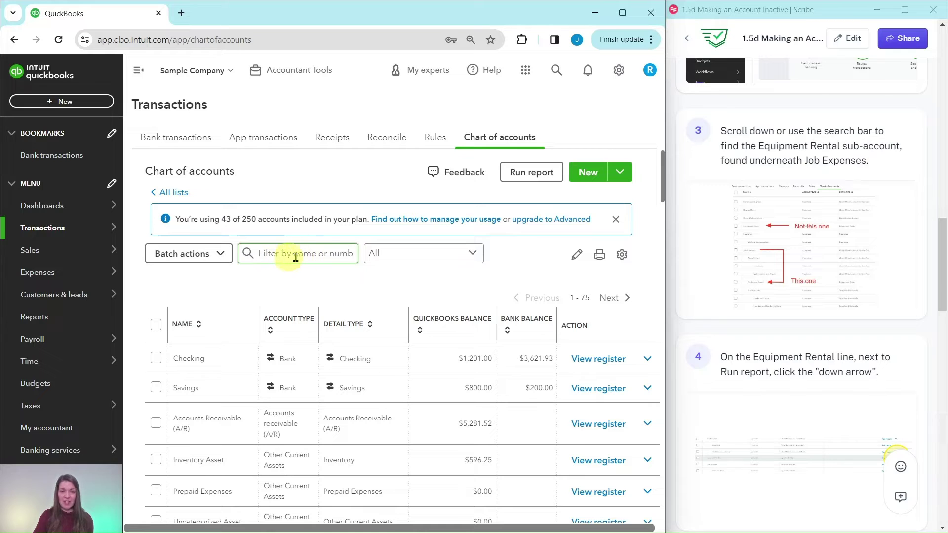
scroll(316, 282, "down", 7)
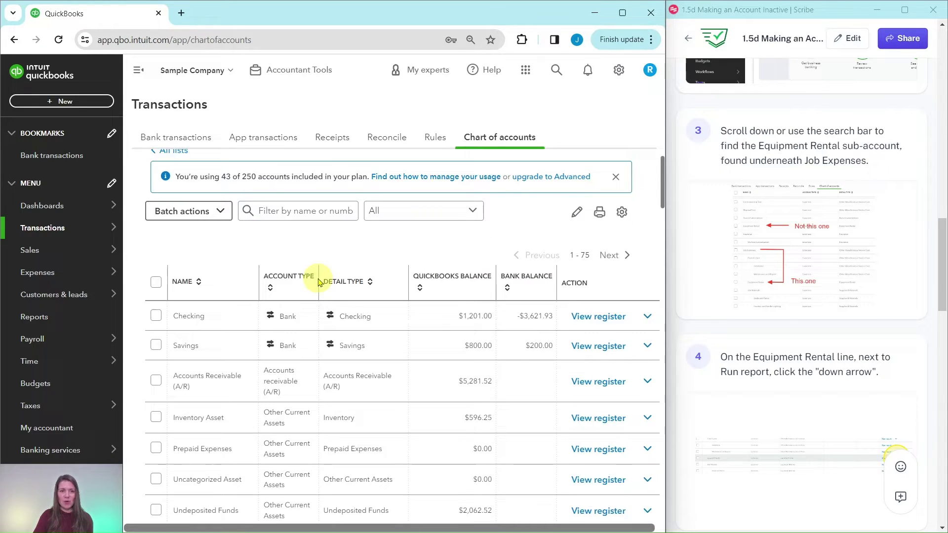
scroll(320, 278, "down", 9)
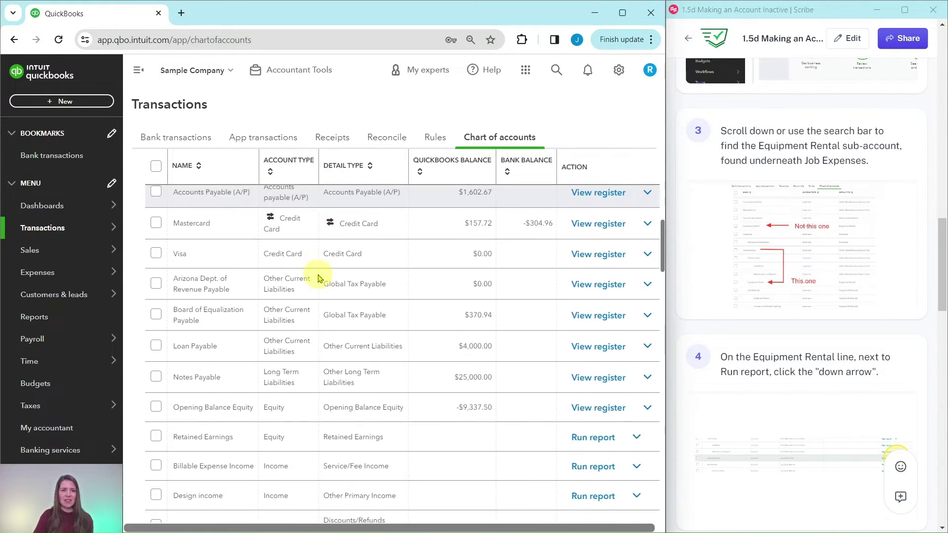
scroll(316, 278, "down", 5)
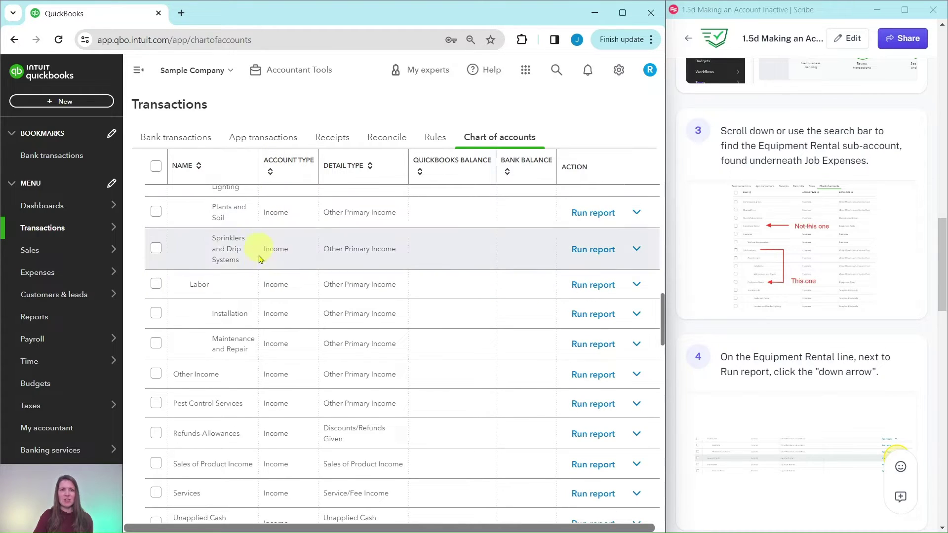
scroll(279, 380, "down", 3)
scroll(281, 367, "down", 5)
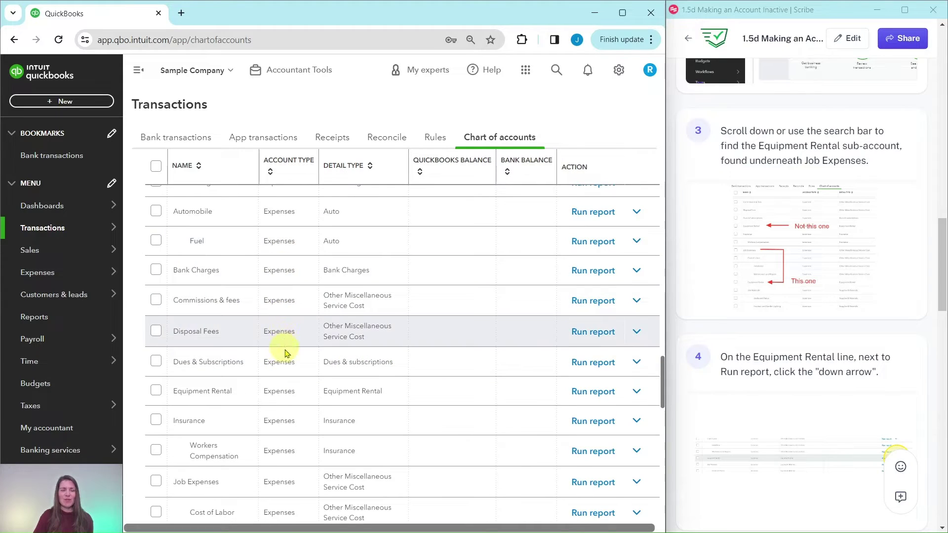
scroll(281, 360, "down", 4)
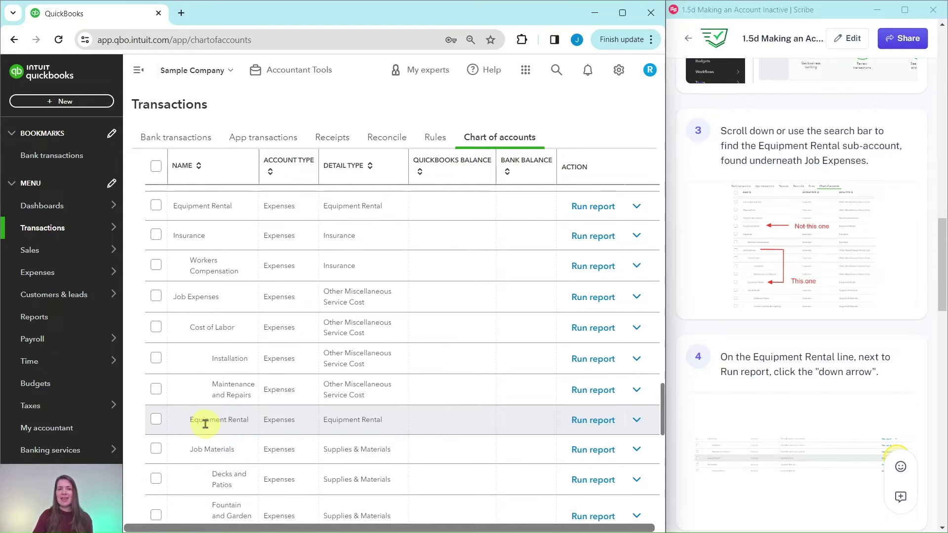
- Choose Make inactive (reduces usage) from the Equipment Rental row's Run report menu
scroll(764, 377, "down", 5)
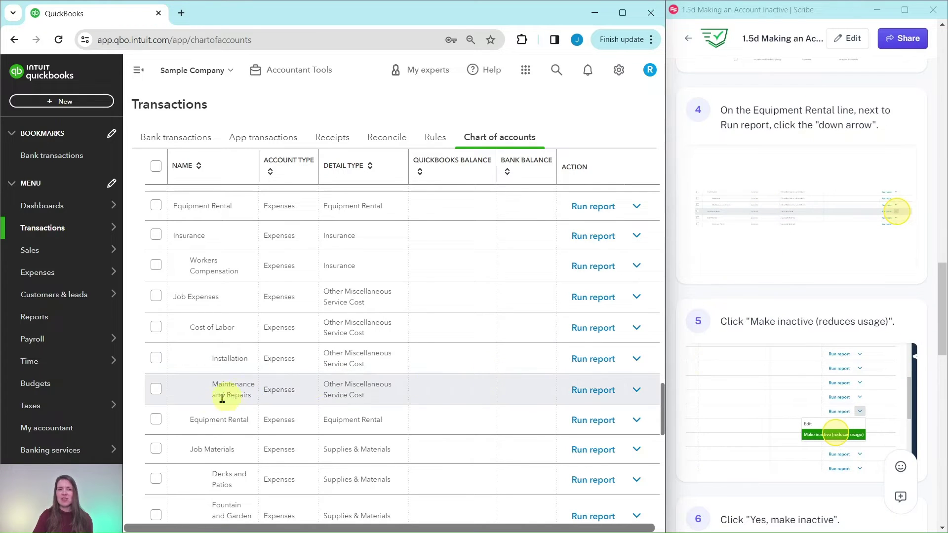
left_click(637, 421)
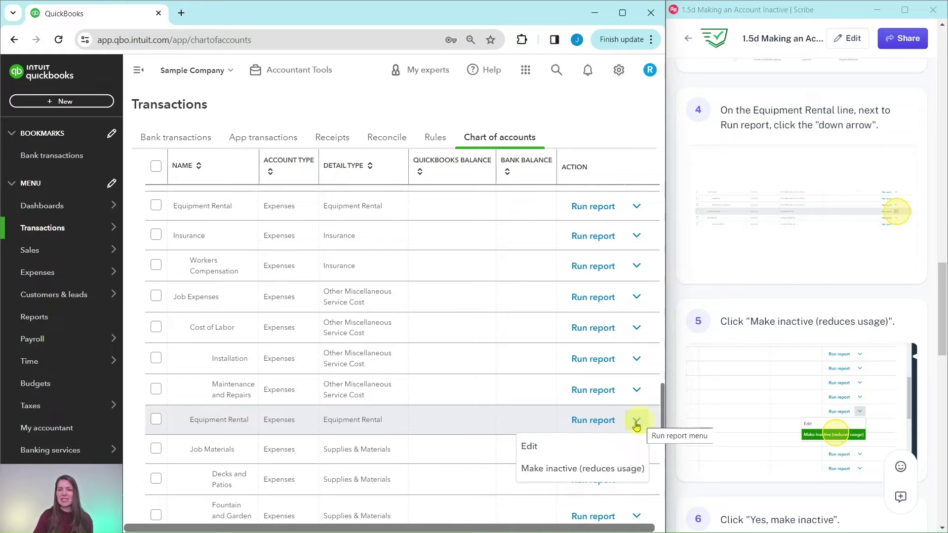
left_click(575, 470)
scroll(778, 341, "down", 6)
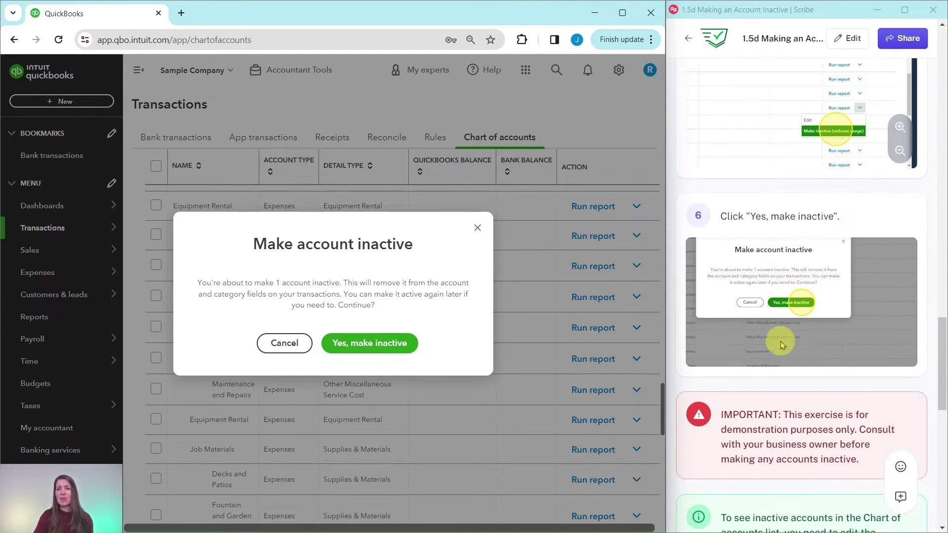
scroll(770, 340, "down", 3)
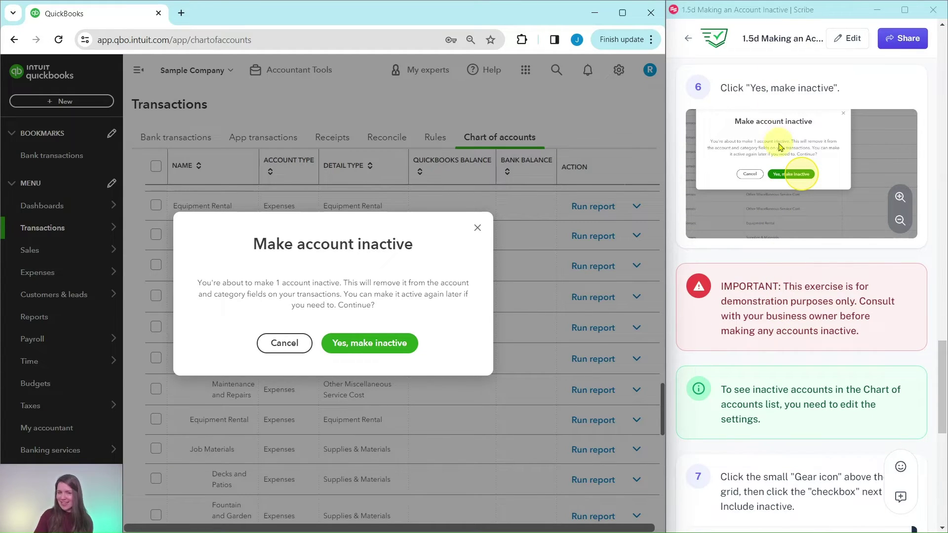
- Confirm with Yes, make inactive so Equipment Rental drops out of Job Expenses
left_click(363, 348)
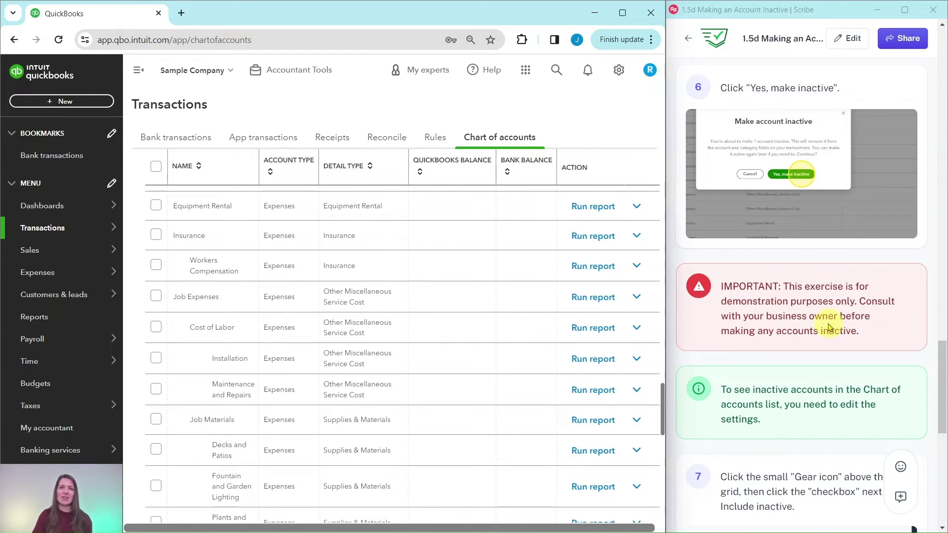
scroll(823, 333, "down", 3)
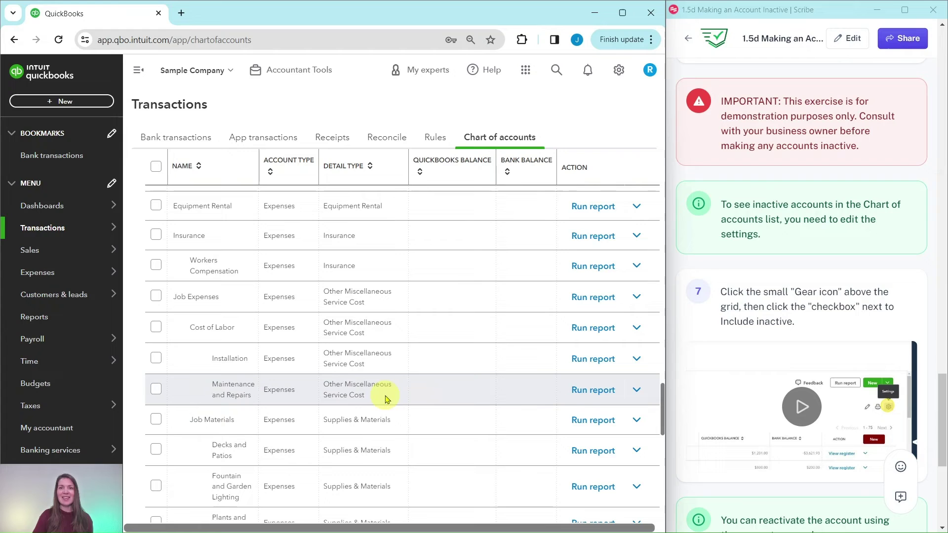
- Turn on Include inactive in the Chart of accounts grid settings
scroll(508, 374, "up", 10)
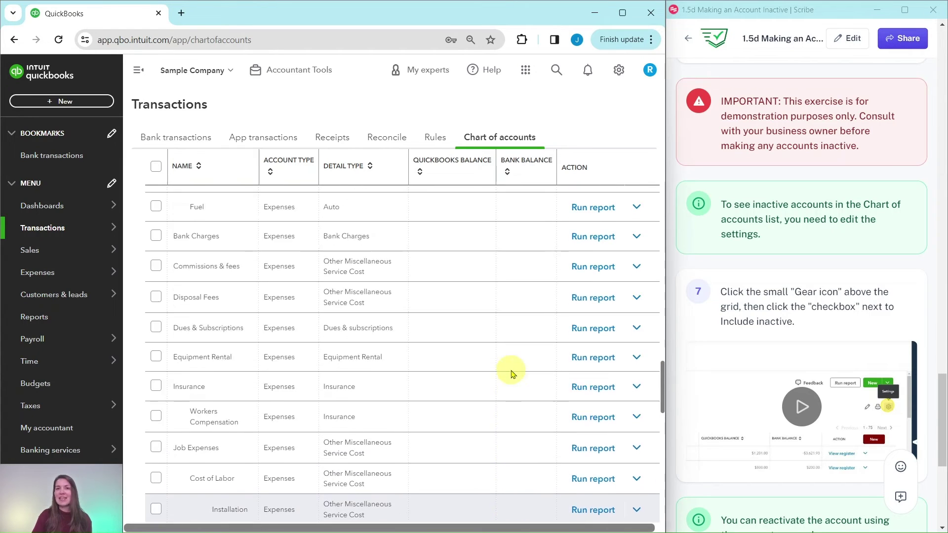
scroll(508, 357, "up", 15)
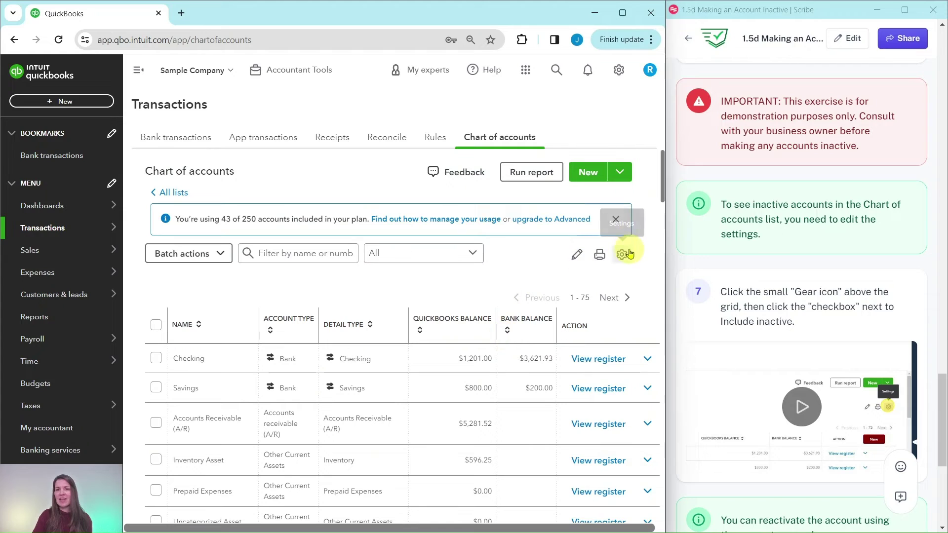
left_click(622, 257)
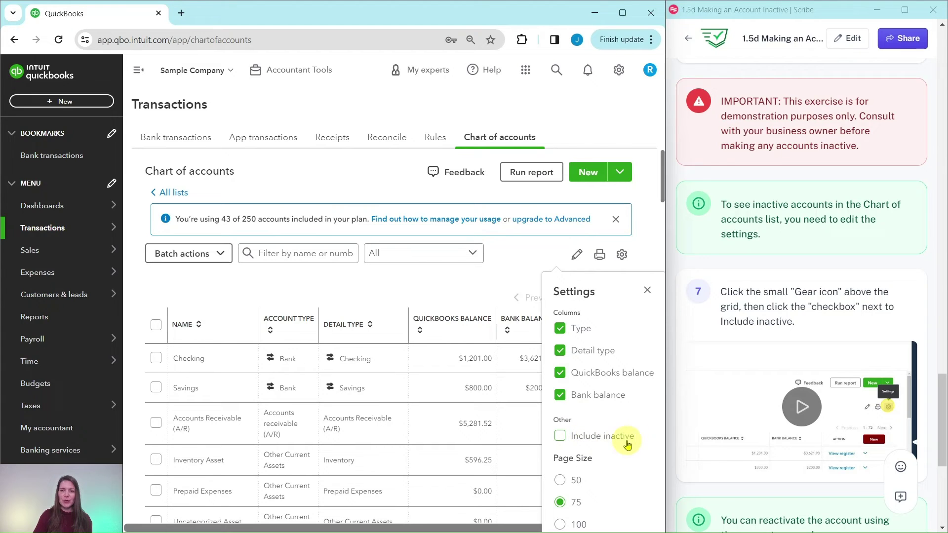
left_click(559, 438)
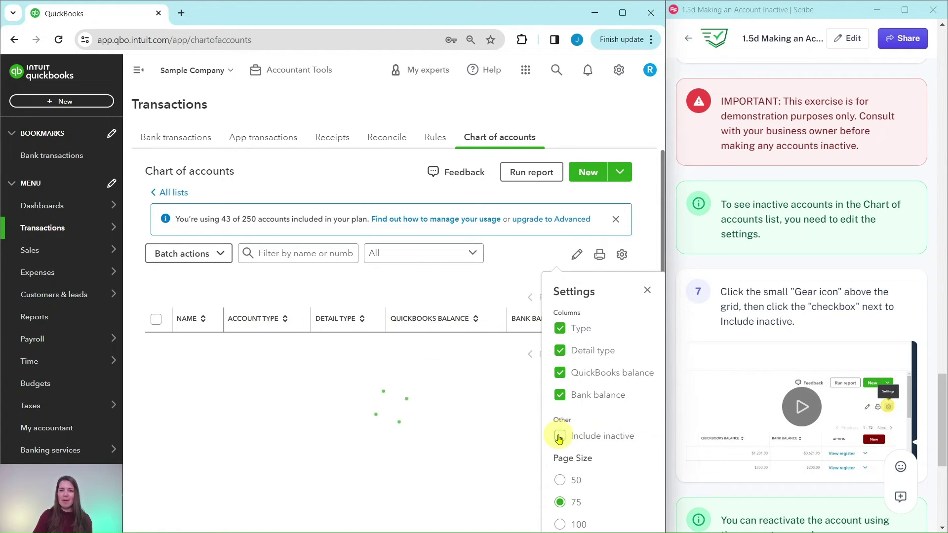
left_click(647, 291)
- Scroll down to the Equipment Rental (deleted) row beneath Job Expenses
scroll(326, 405, "down", 5)
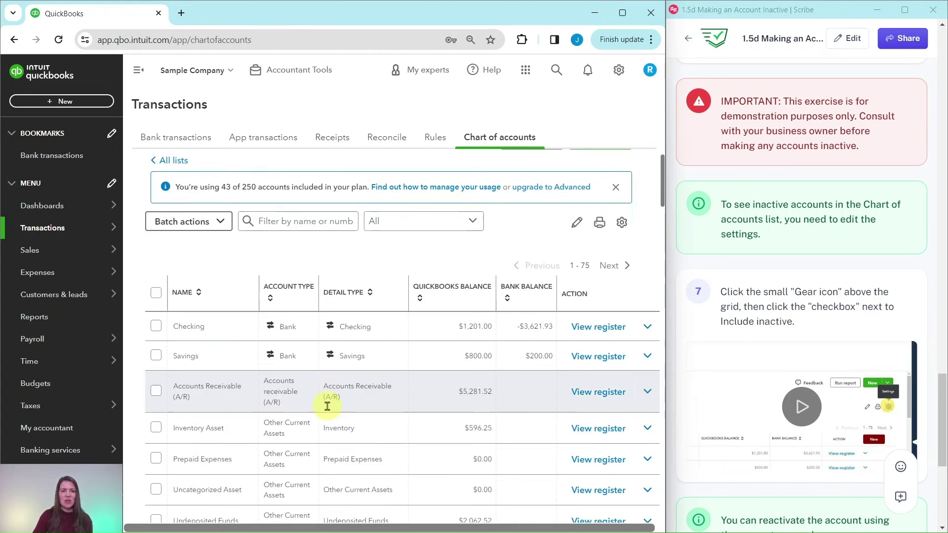
scroll(330, 403, "down", 15)
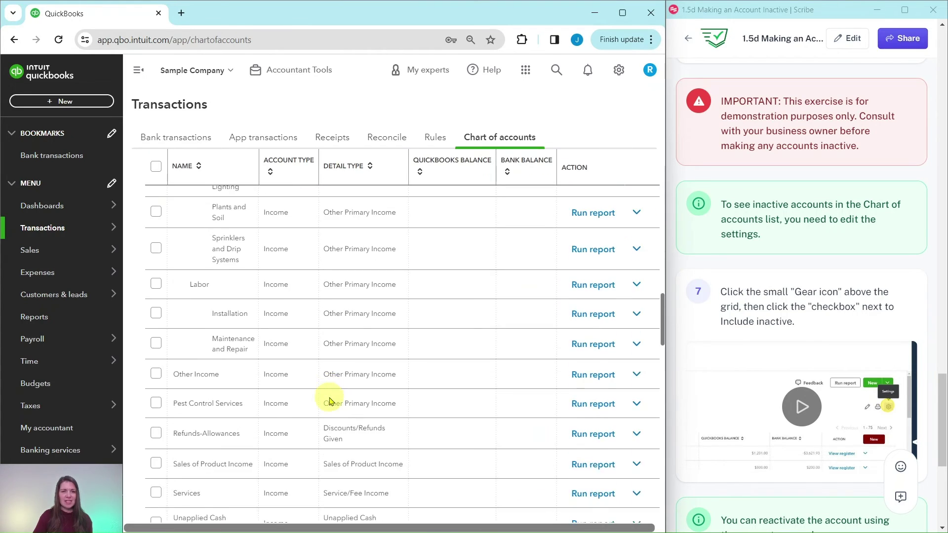
scroll(330, 401, "down", 10)
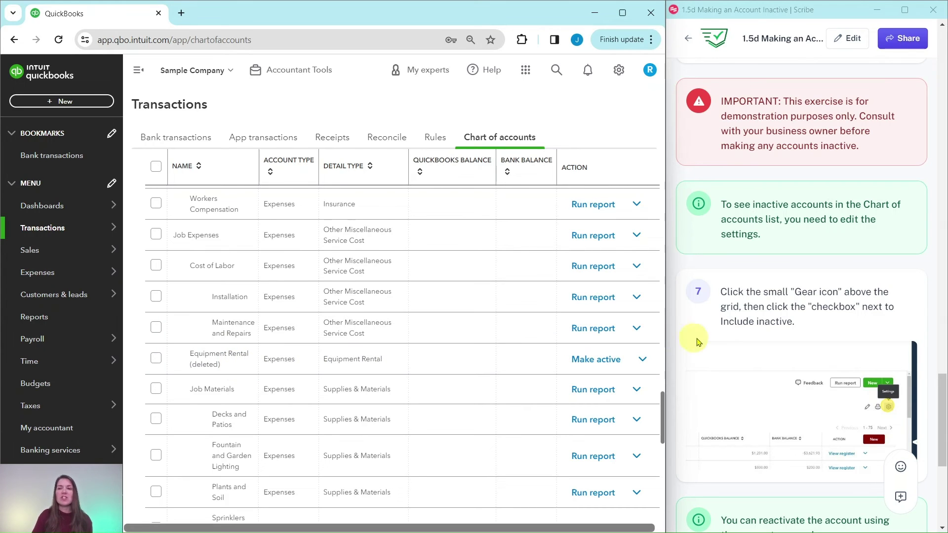
scroll(726, 346, "down", 3)
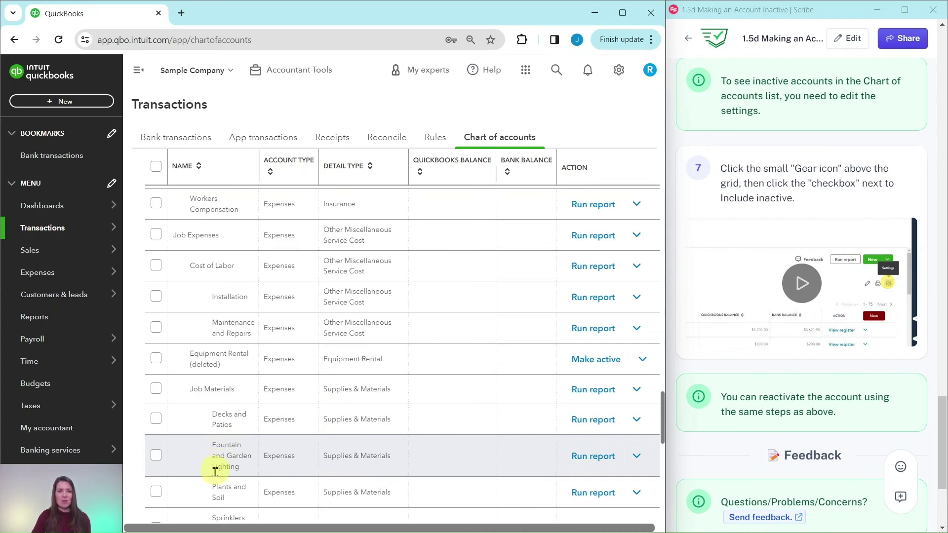
- Make the Equipment Rental (deleted) account active again
left_click(595, 360)
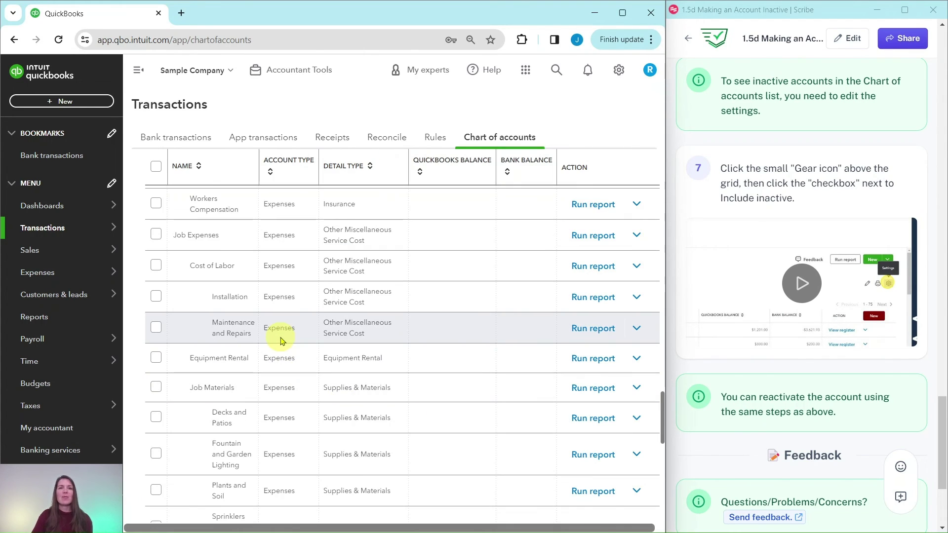